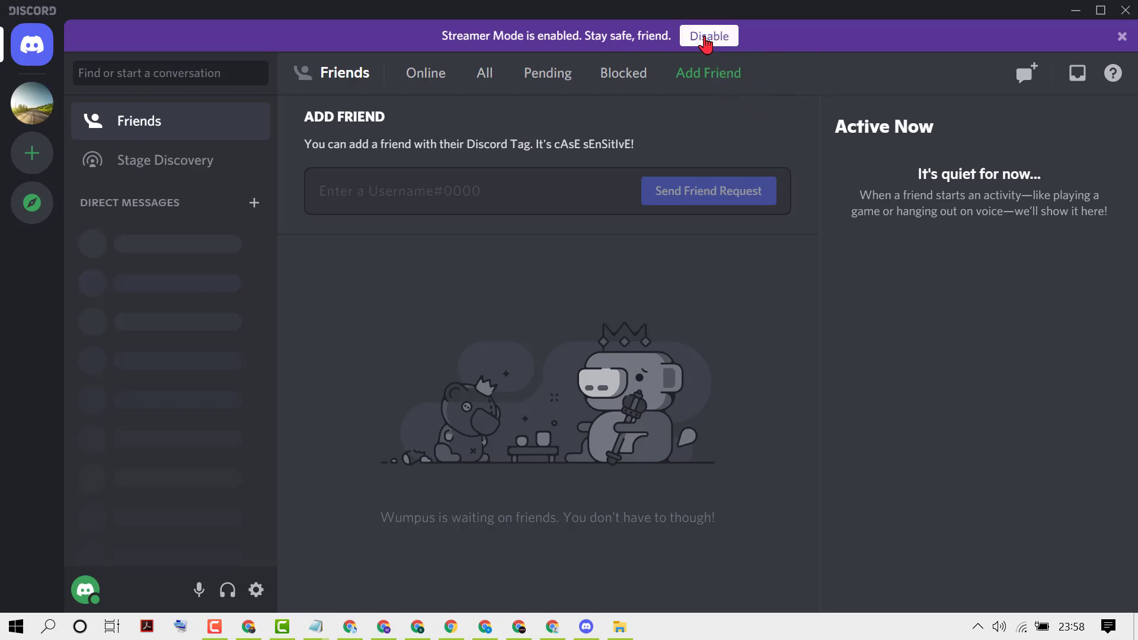
# Disable Streamer Mode from the purple 'Stay safe, friend' banner above the Friends page
pyautogui.click(707, 37)
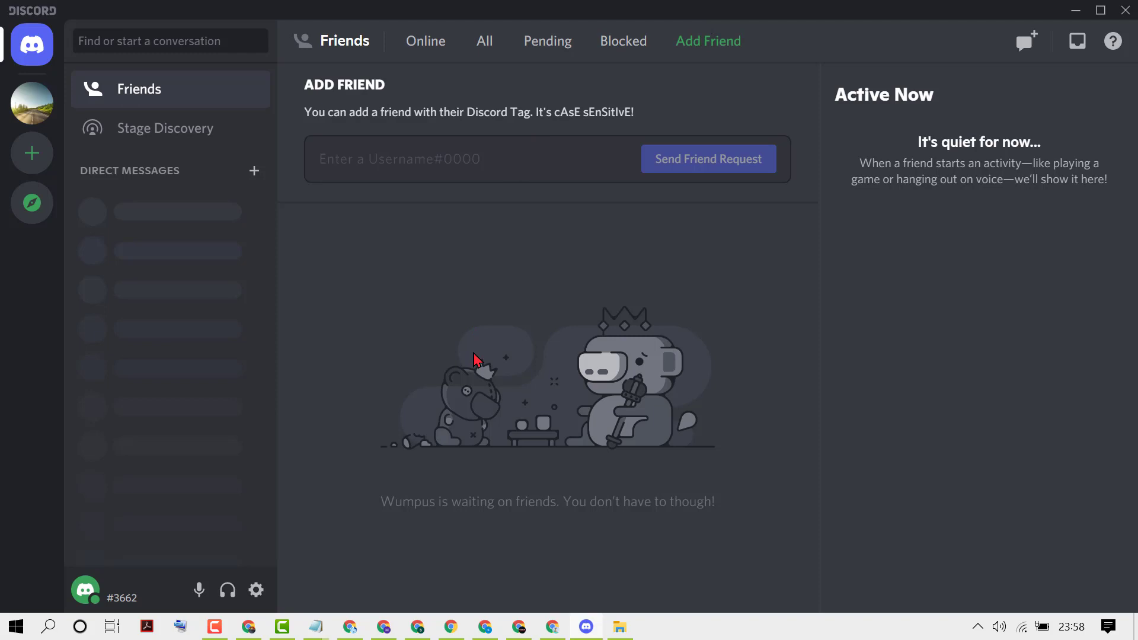
# Open User Settings from the gear icon beside the mic and headset controls
pyautogui.click(257, 593)
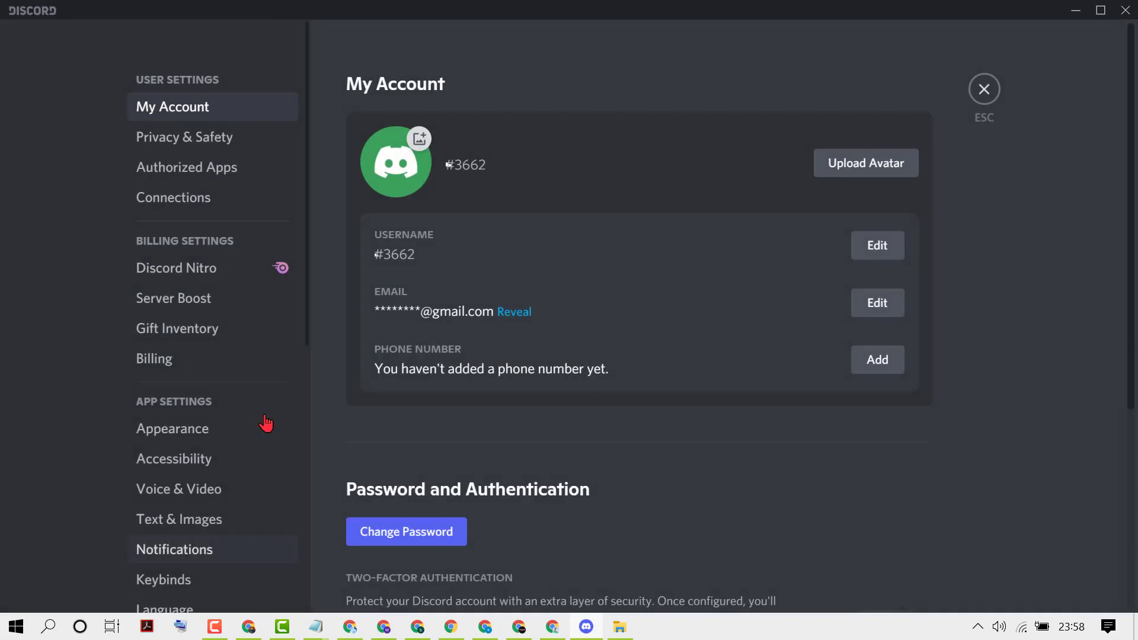
pyautogui.scroll(-3, 279, 334)
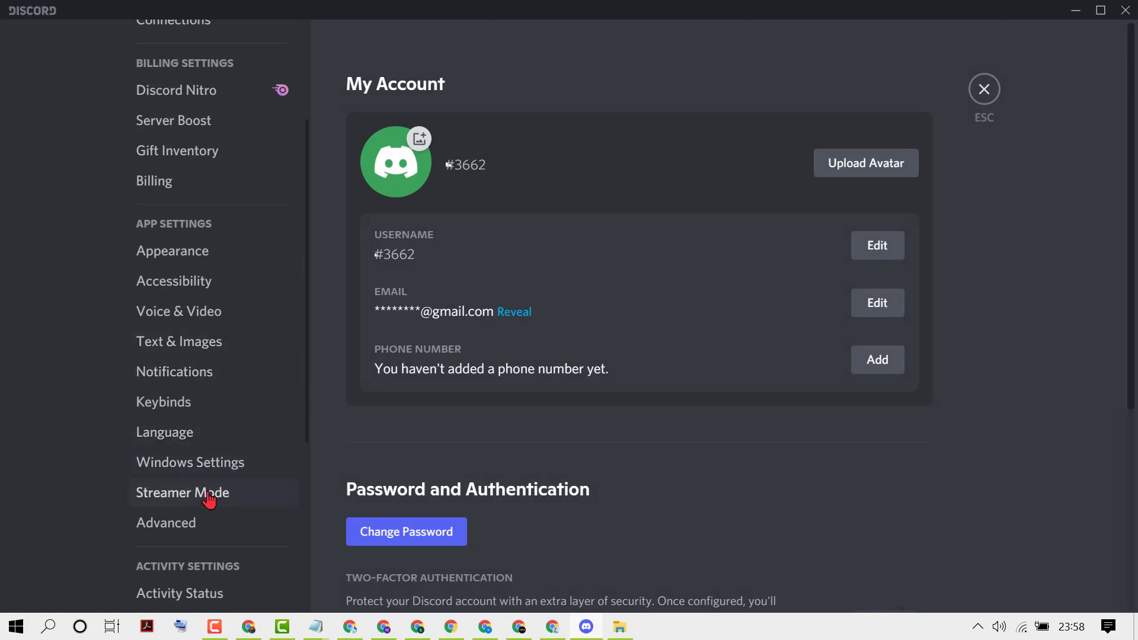
# On the Streamer Mode page, toggle Enable Streamer Mode on and back off, then close settings
pyautogui.click(210, 500)
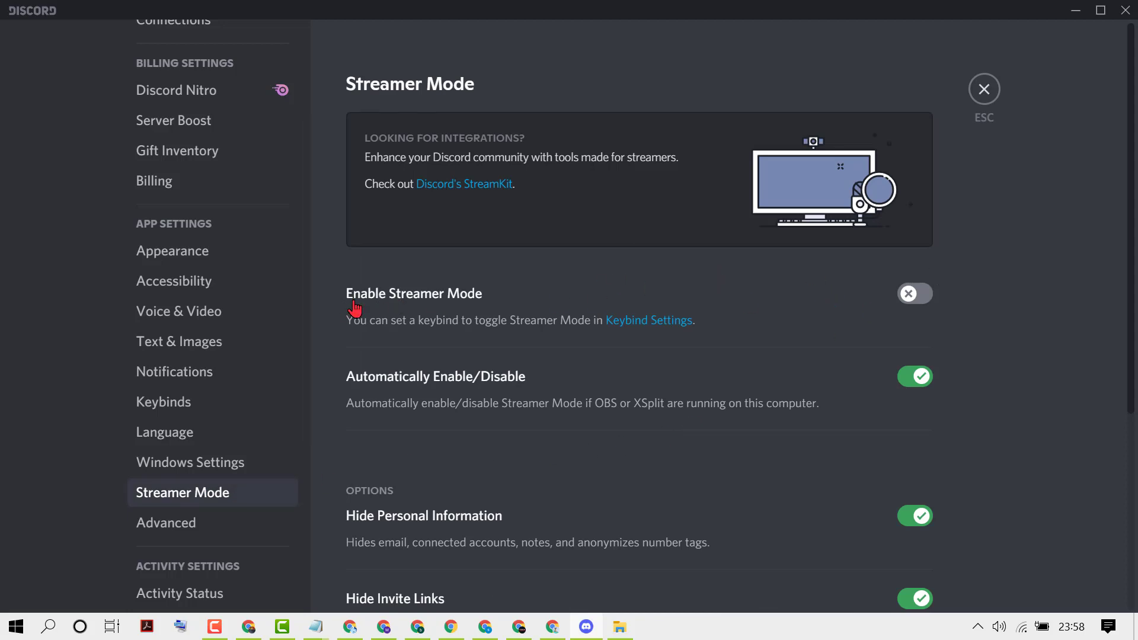
pyautogui.click(916, 294)
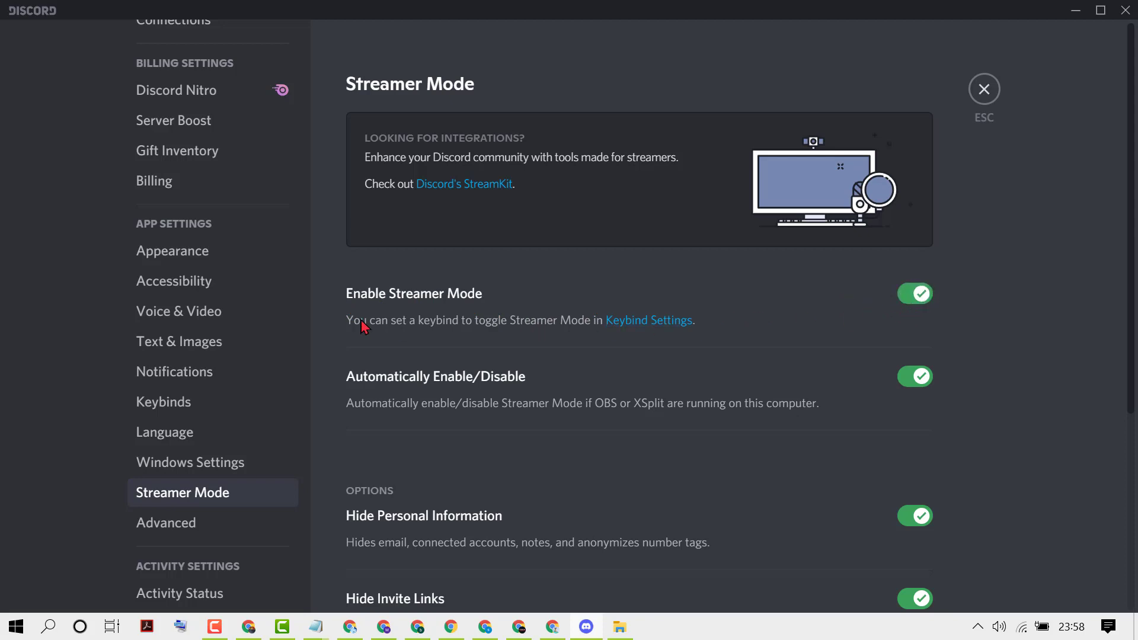
pyautogui.click(912, 295)
pyautogui.click(984, 88)
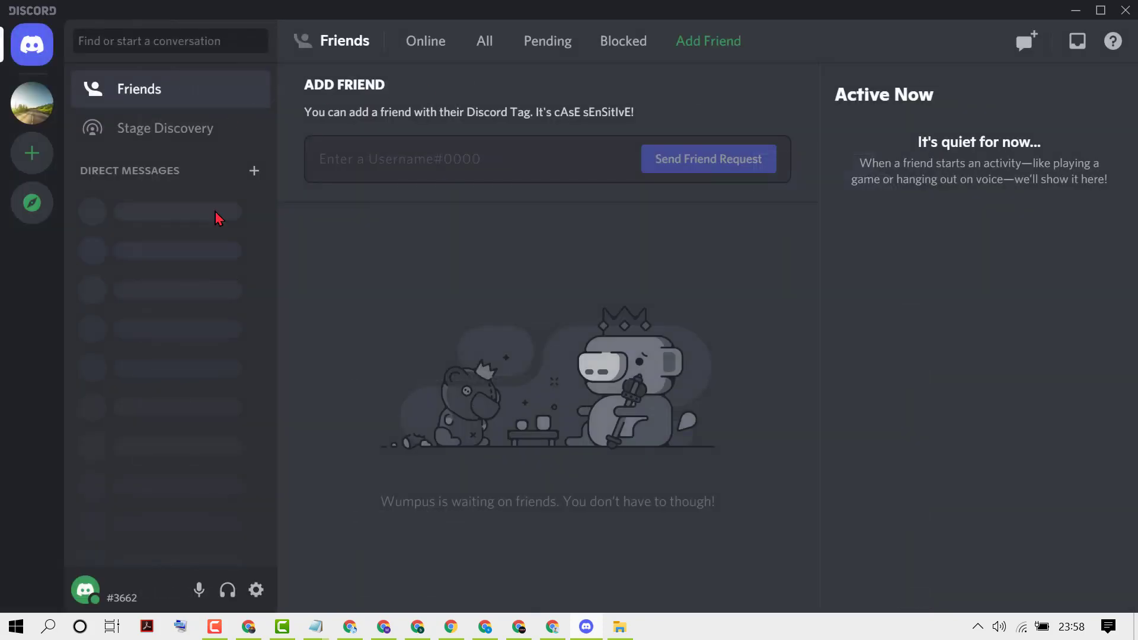